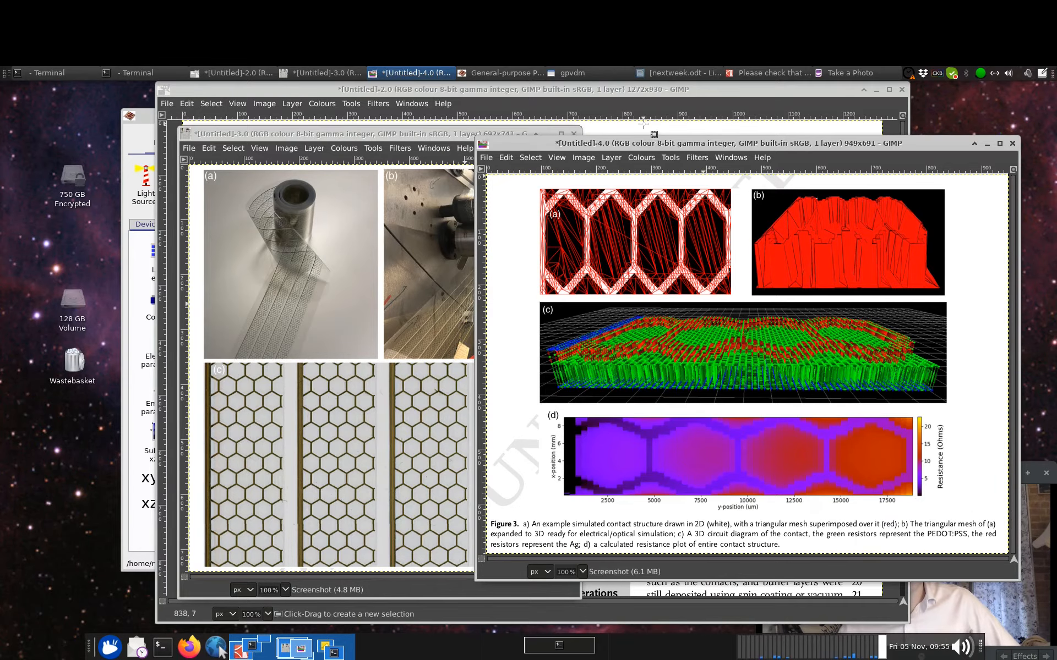
Move the three GIMP windows with the paper's title page and figures aside to uncover the device model window.
{"action": "left_click_drag", "start_coordinate": [604, 144], "coordinate": [1056, 138]}
{"action": "left_click_drag", "start_coordinate": [494, 136], "coordinate": [1056, 132]}
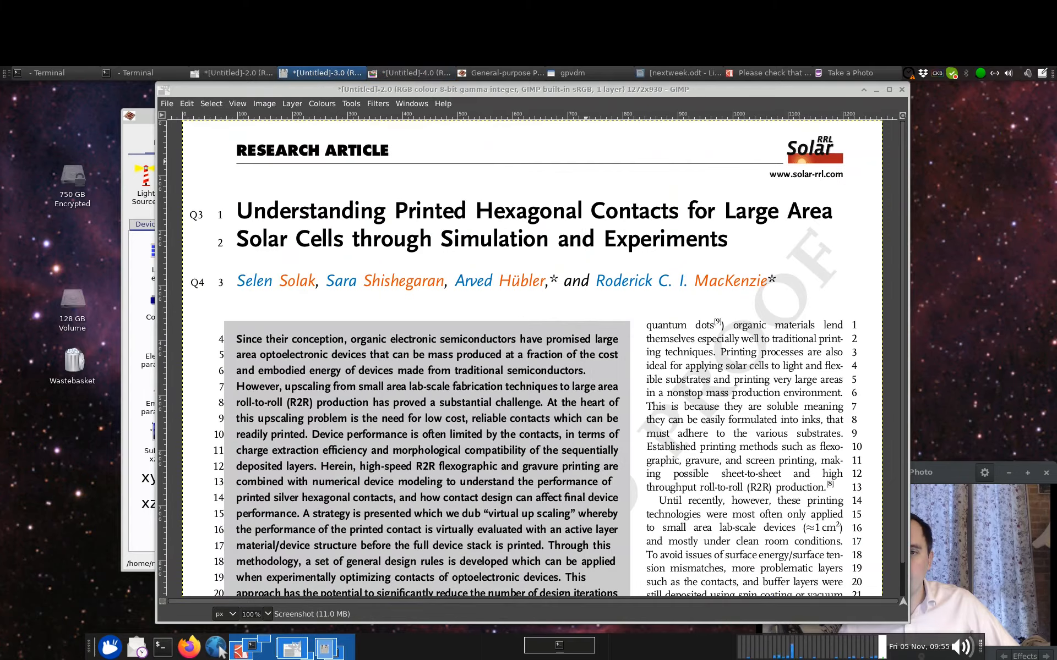
{"action": "left_click_drag", "start_coordinate": [702, 101], "coordinate": [1056, 101]}
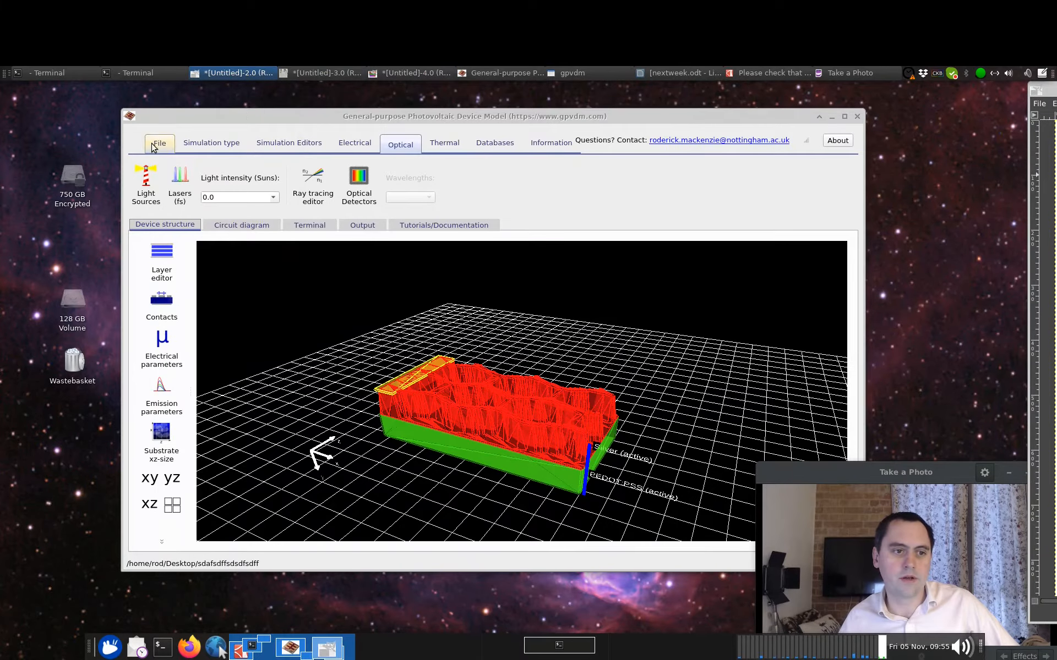
Bring up the new simulation device types and pick out the Large area hexagonal contact example.
{"action": "left_click", "coordinate": [157, 145]}
{"action": "left_click", "coordinate": [151, 182]}
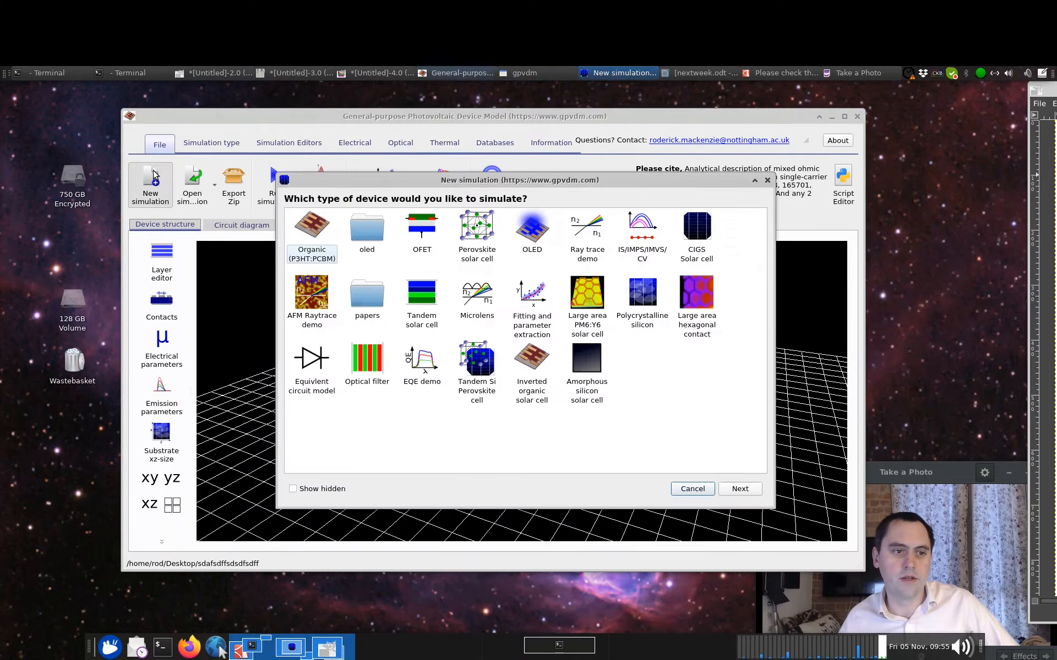
{"action": "double_click", "coordinate": [696, 300]}
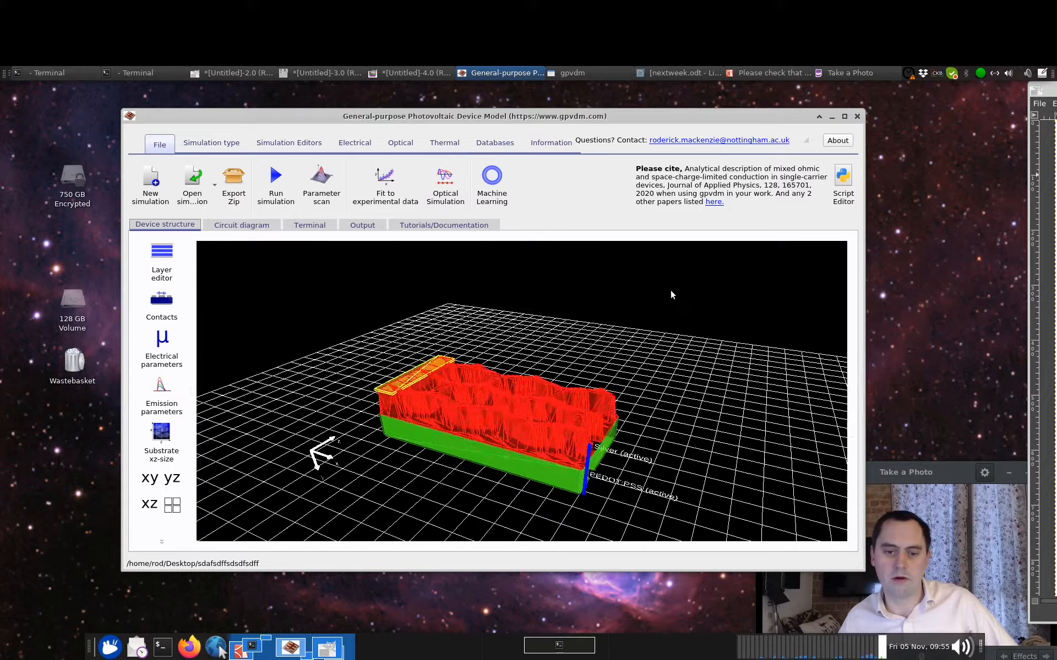
Edit the Silver layer object and set its shape type to honeycomb_3x3, then inspect the device in 3D.
{"action": "right_click", "coordinate": [510, 392]}
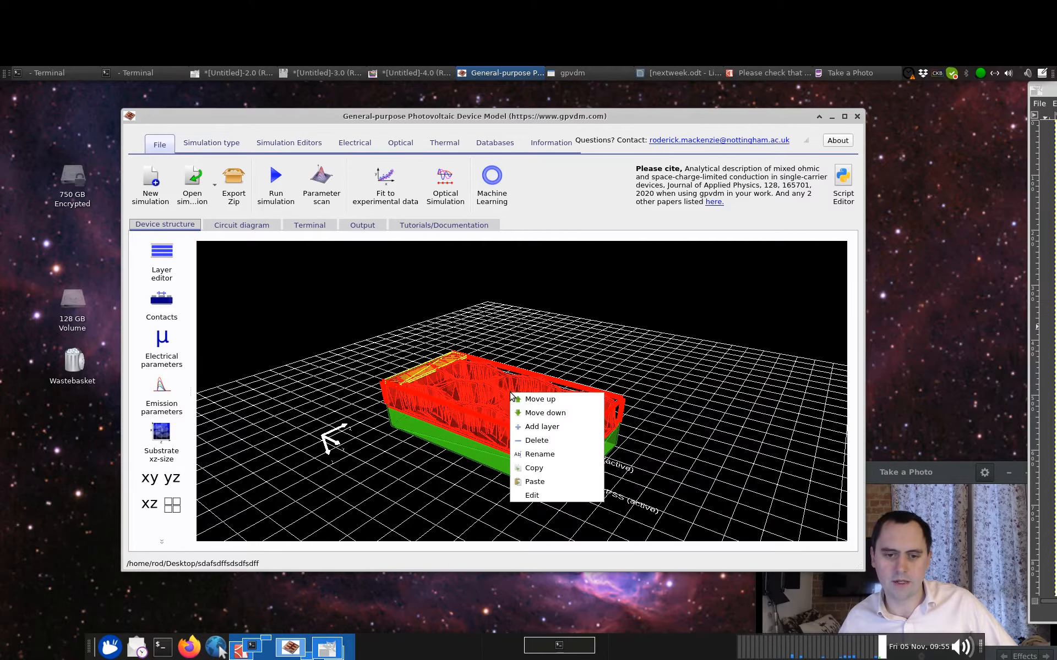
{"action": "left_click", "coordinate": [559, 497]}
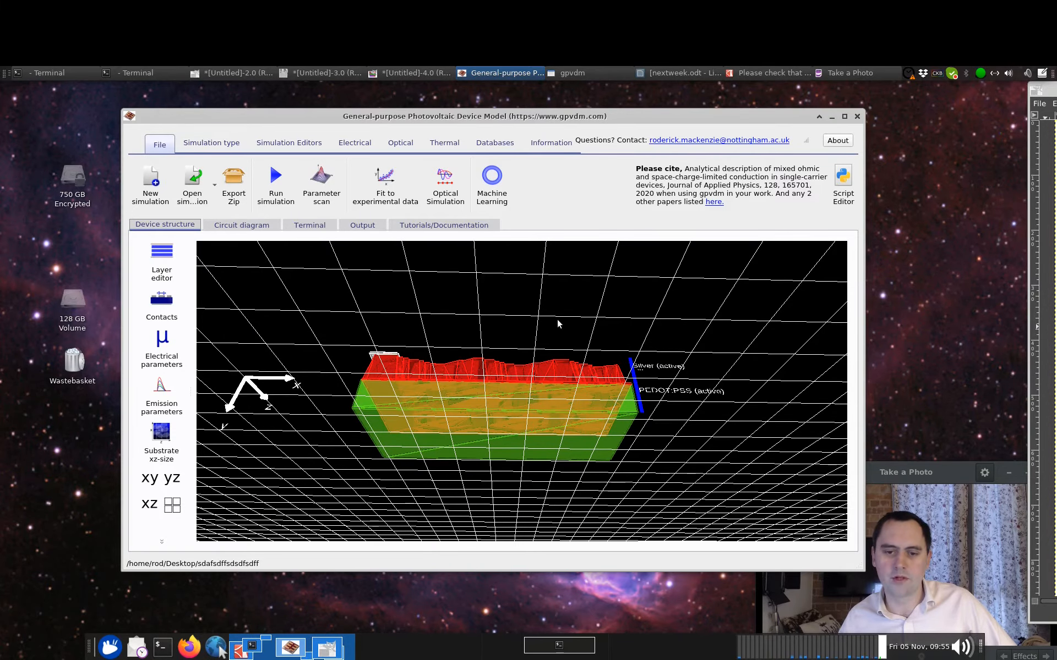
{"action": "left_click_drag", "start_coordinate": [555, 321], "coordinate": [564, 359]}
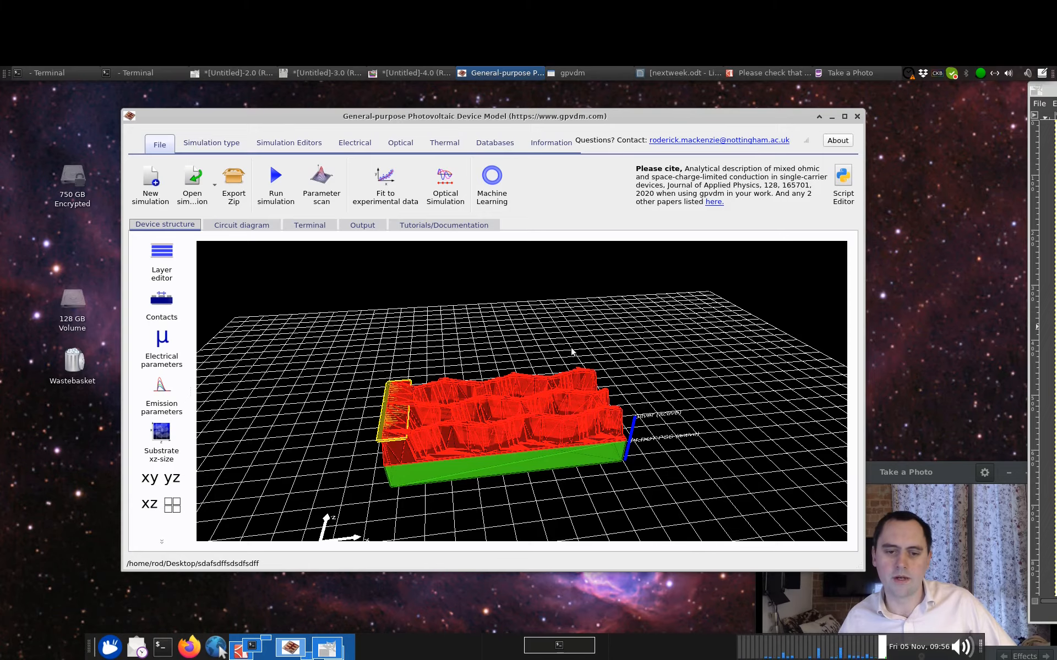
{"action": "right_click", "coordinate": [553, 393]}
{"action": "left_click", "coordinate": [610, 491]}
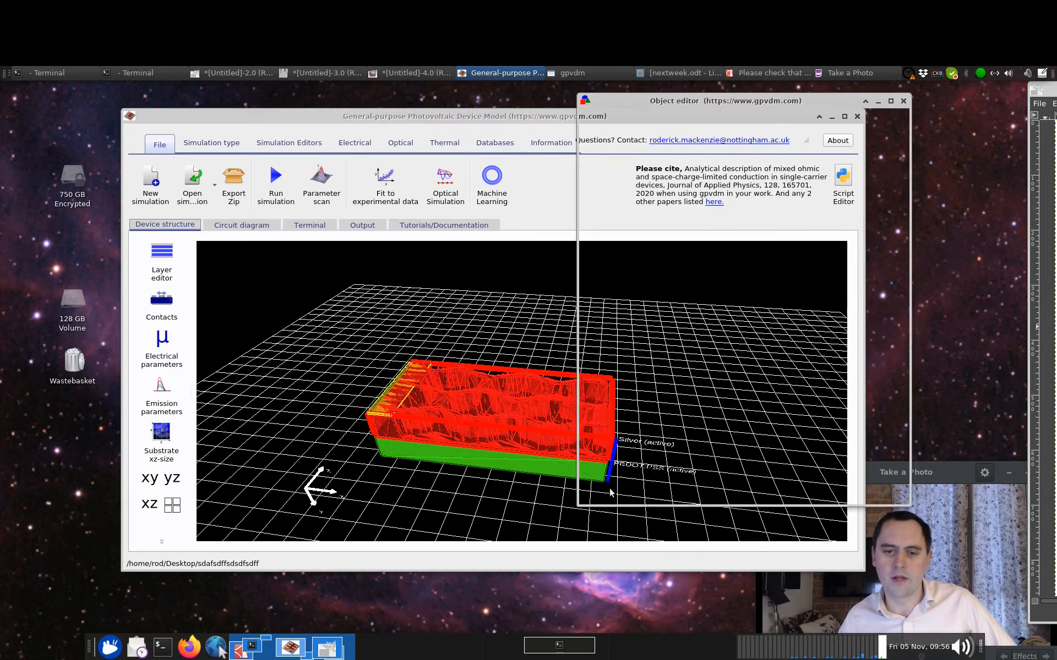
{"action": "left_click", "coordinate": [873, 197]}
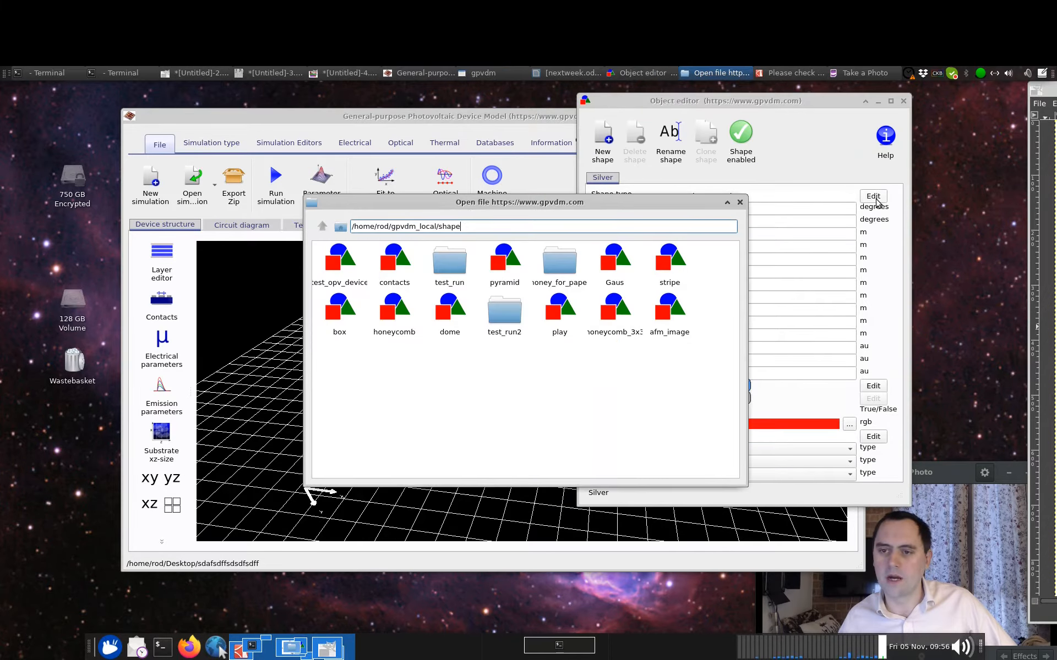
{"action": "double_click", "coordinate": [617, 314]}
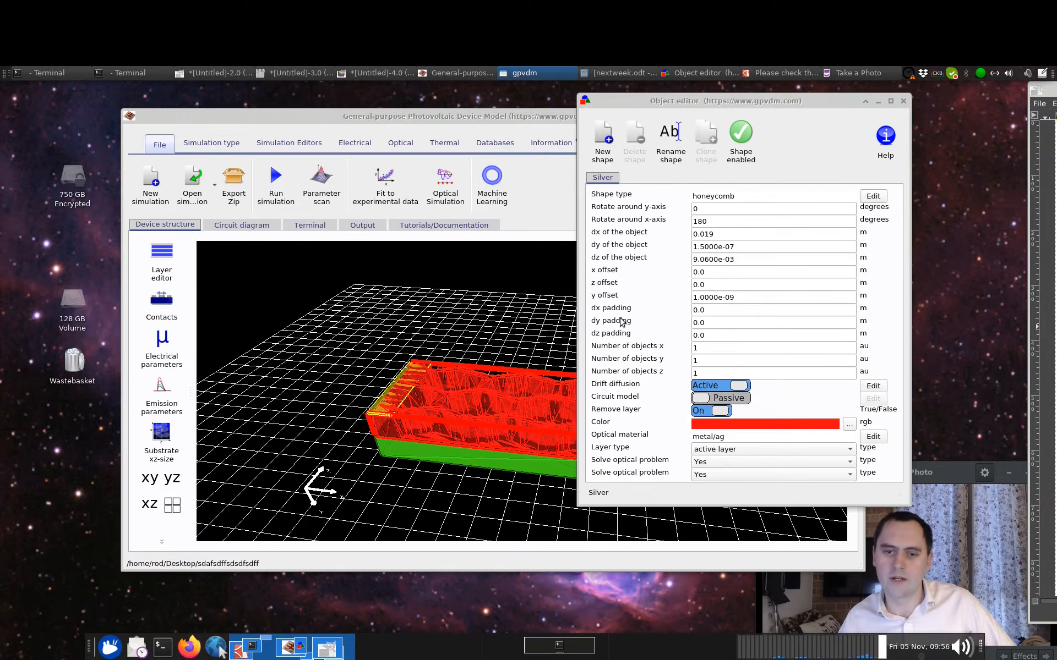
{"action": "left_click_drag", "start_coordinate": [537, 329], "coordinate": [534, 453]}
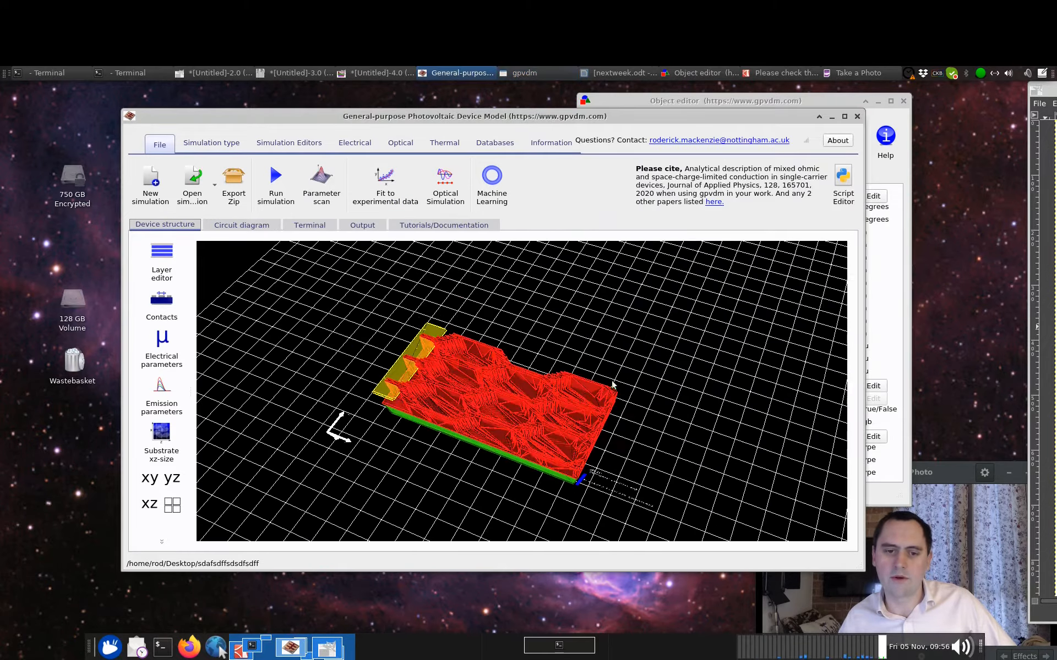
Set the Silver layer's shape type back to honeycomb and return to the device view.
{"action": "left_click", "coordinate": [829, 106]}
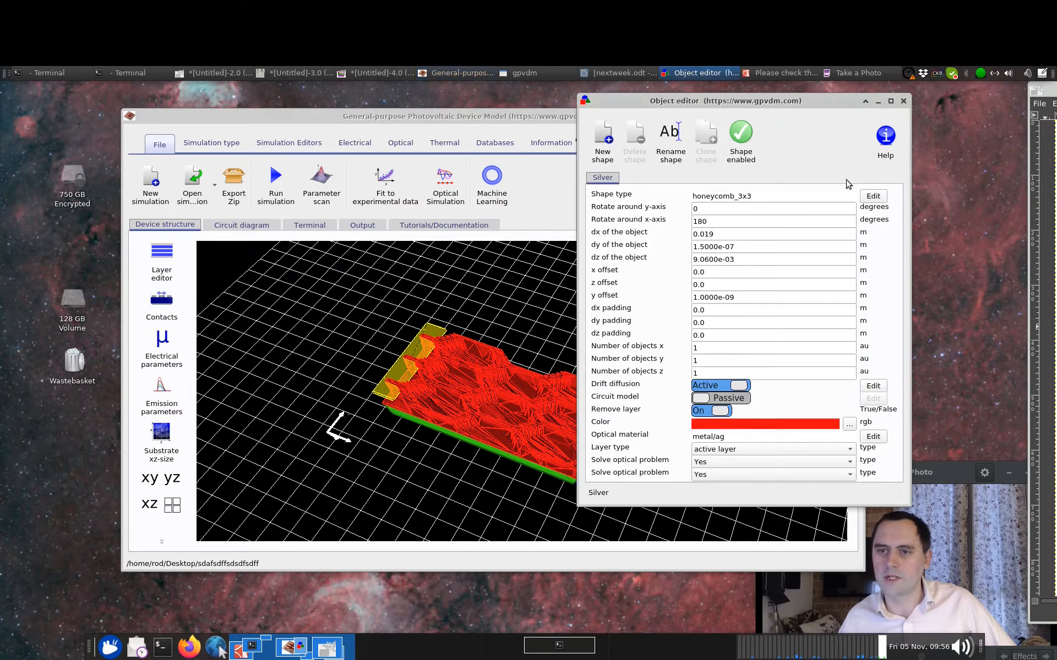
{"action": "left_click", "coordinate": [873, 196]}
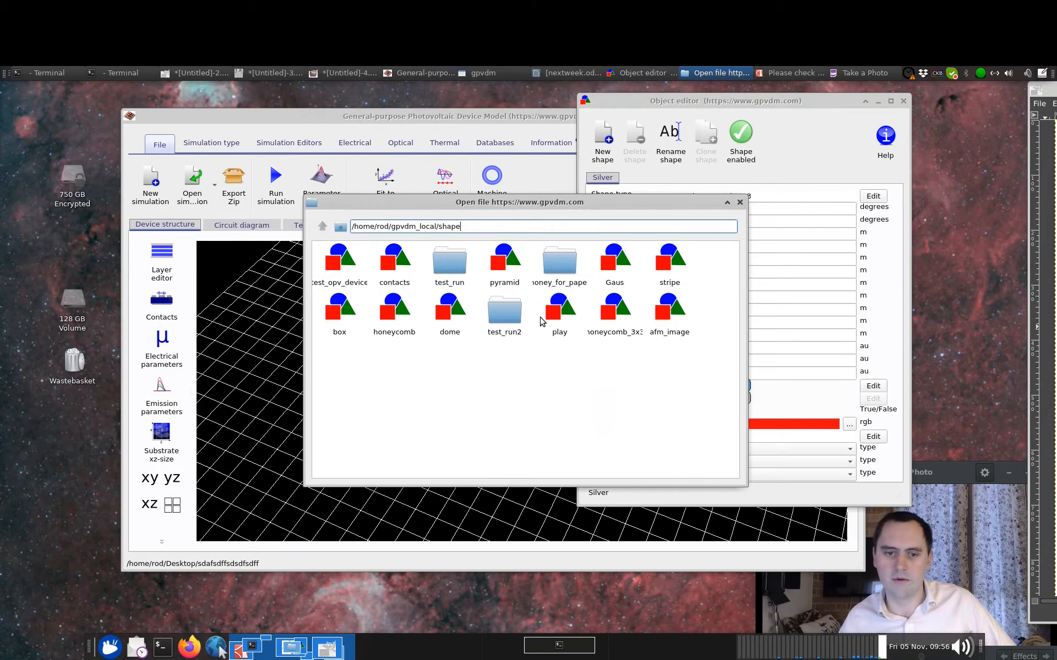
{"action": "double_click", "coordinate": [392, 324]}
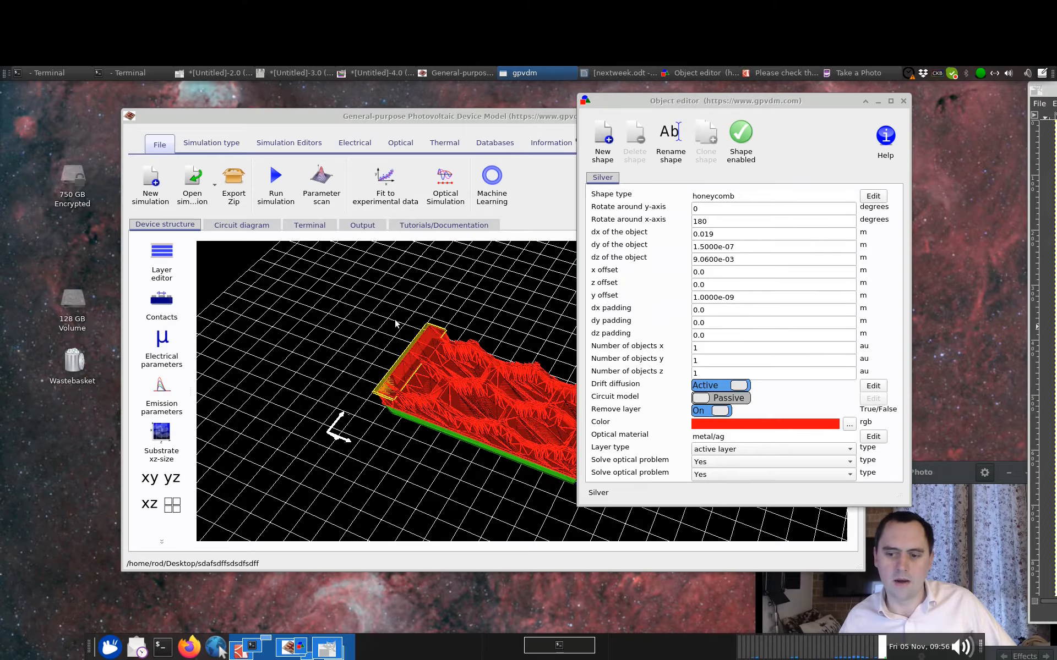
{"action": "left_click", "coordinate": [515, 308]}
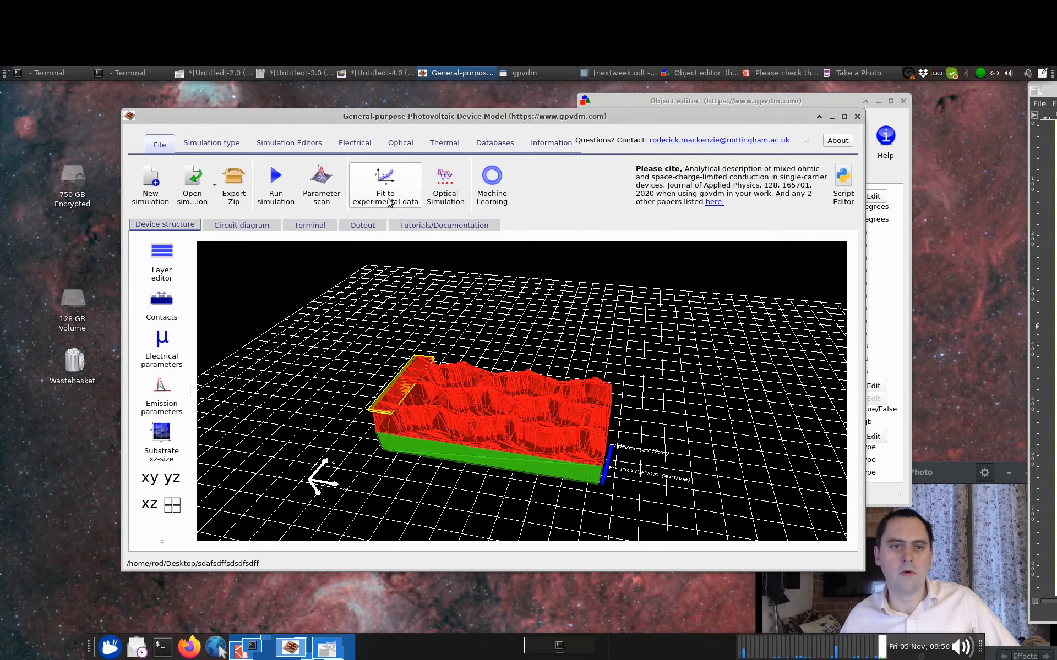
Open the scanning probe microscopy editor and place it so the device structure stays in sight.
{"action": "left_click", "coordinate": [357, 148]}
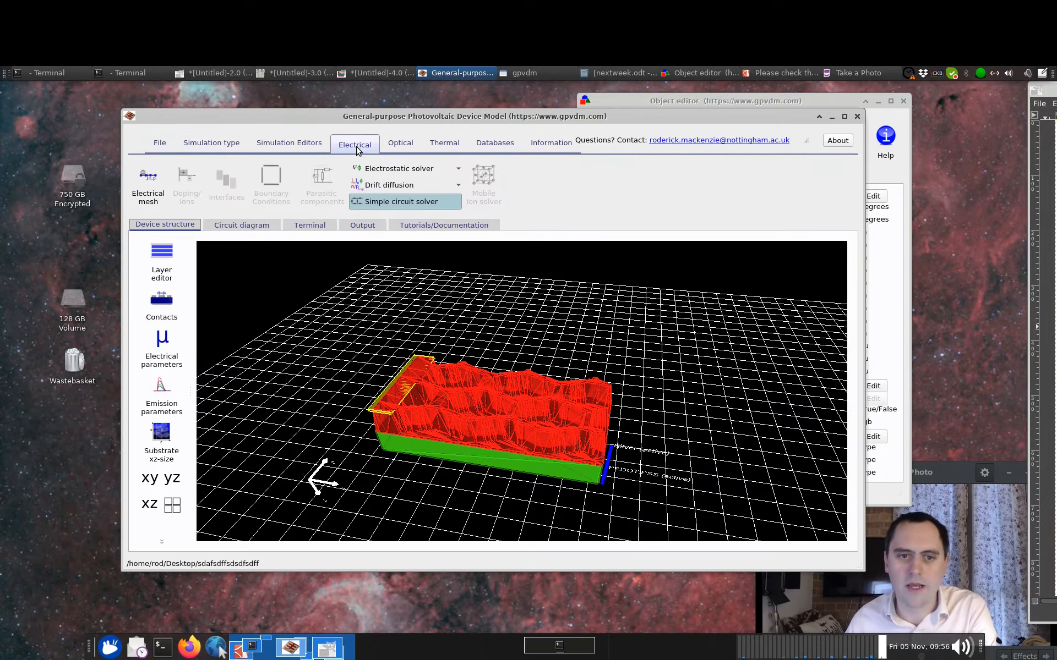
{"action": "left_click", "coordinate": [322, 148]}
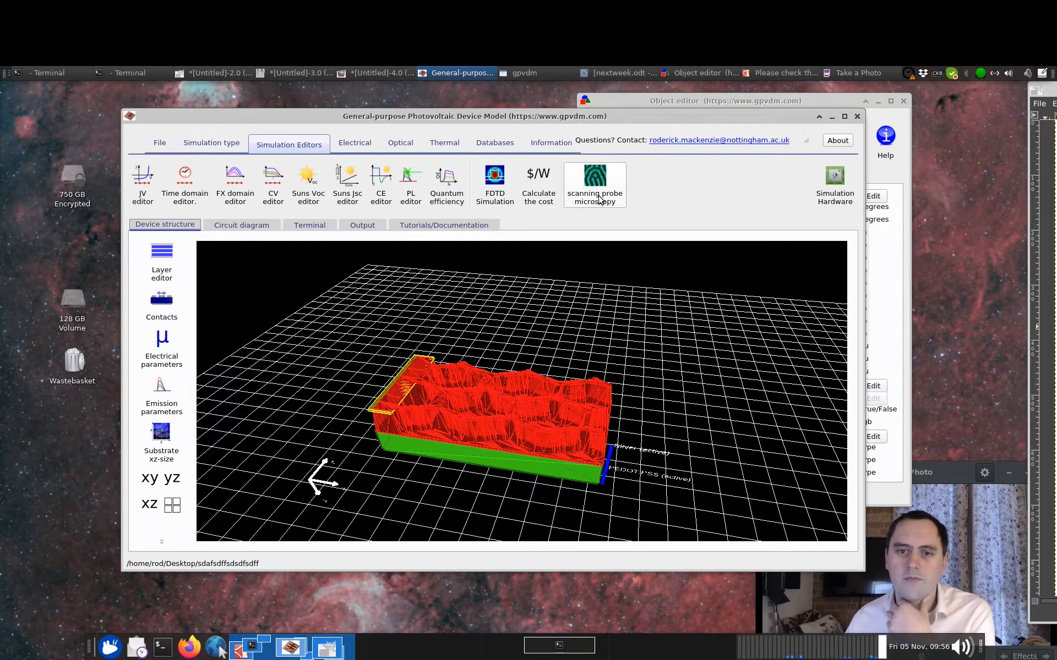
{"action": "left_click", "coordinate": [600, 200]}
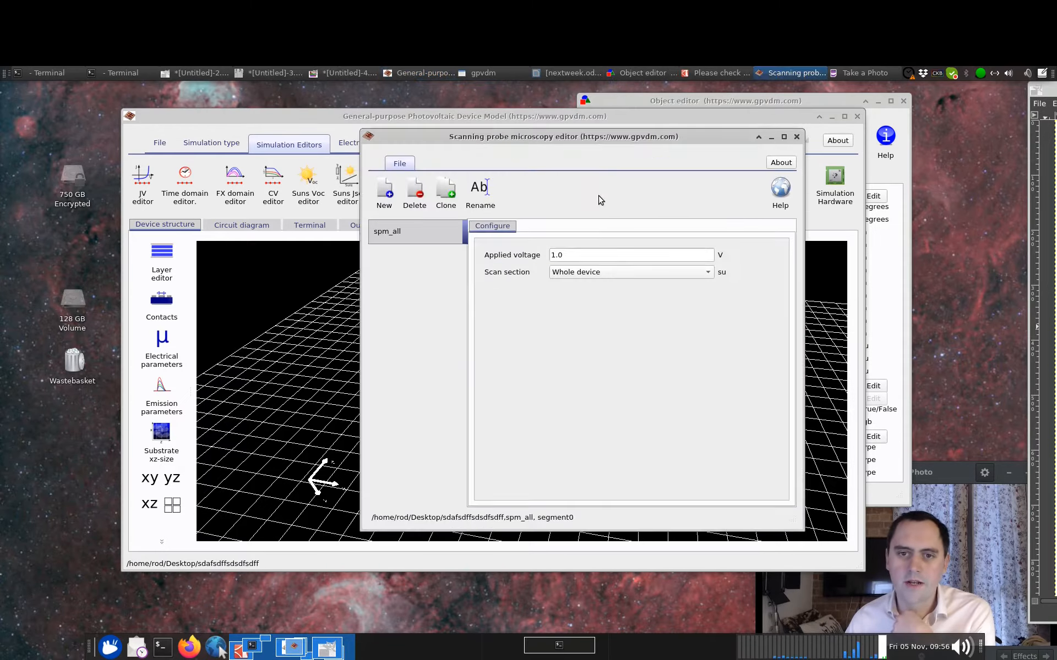
{"action": "left_click_drag", "start_coordinate": [594, 137], "coordinate": [742, 135]}
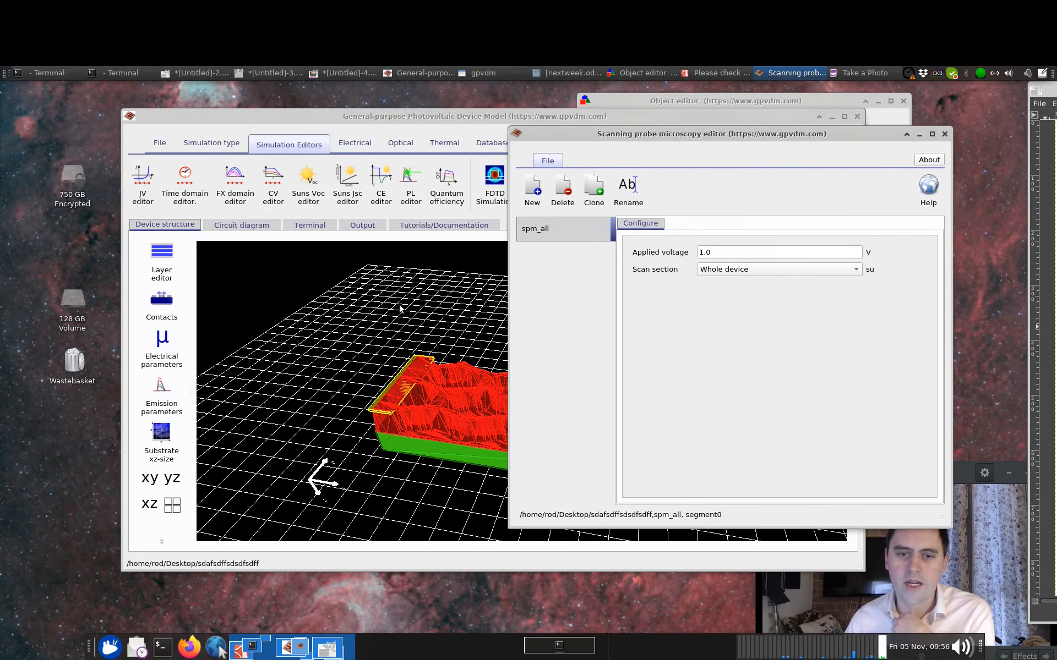
Examine the Silver and PEDOT:PSS layers from the side and above, alongside the scan's applied voltage setting.
{"action": "left_click", "coordinate": [435, 308]}
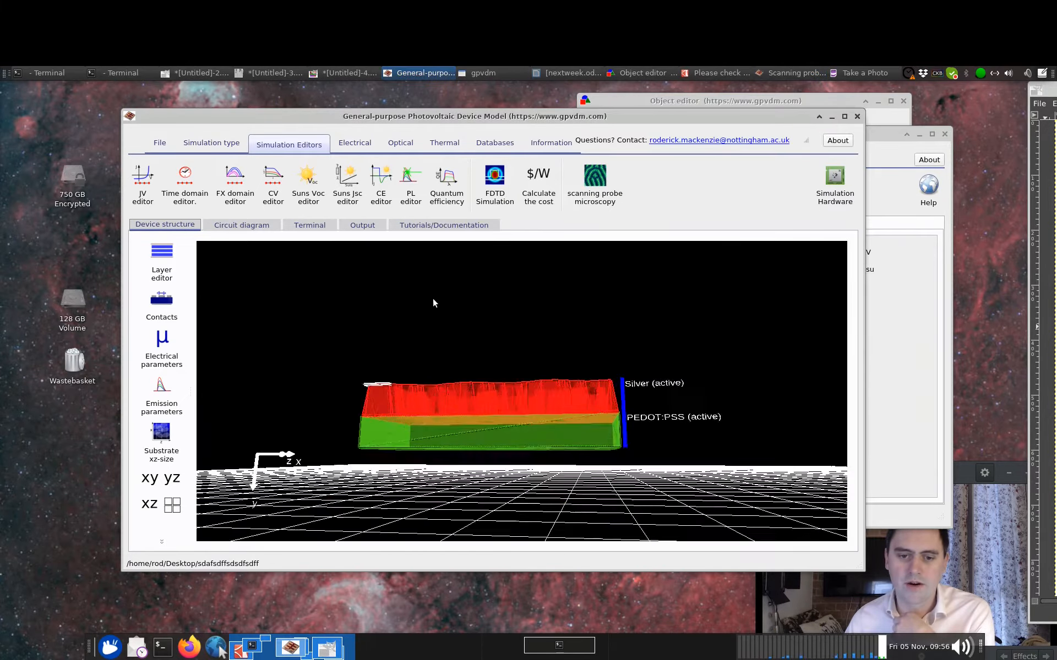
{"action": "left_click", "coordinate": [934, 312]}
{"action": "left_click_drag", "start_coordinate": [769, 252], "coordinate": [673, 255]}
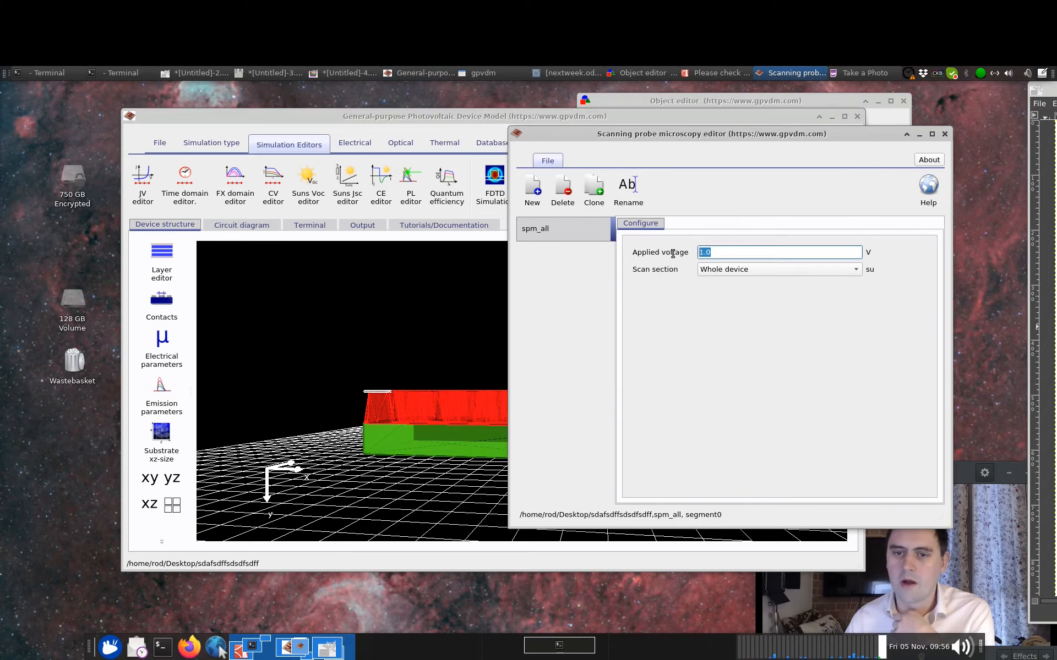
{"action": "left_click", "coordinate": [441, 330]}
{"action": "left_click_drag", "start_coordinate": [408, 413], "coordinate": [432, 430]}
{"action": "left_click_drag", "start_coordinate": [531, 300], "coordinate": [682, 336]}
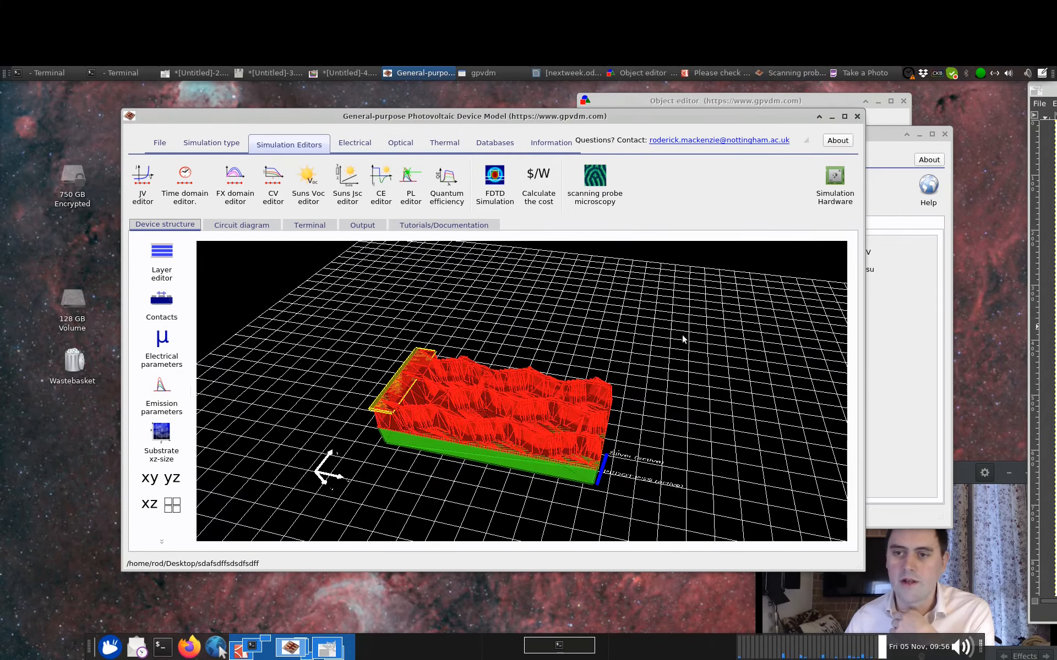
{"action": "left_click", "coordinate": [903, 323]}
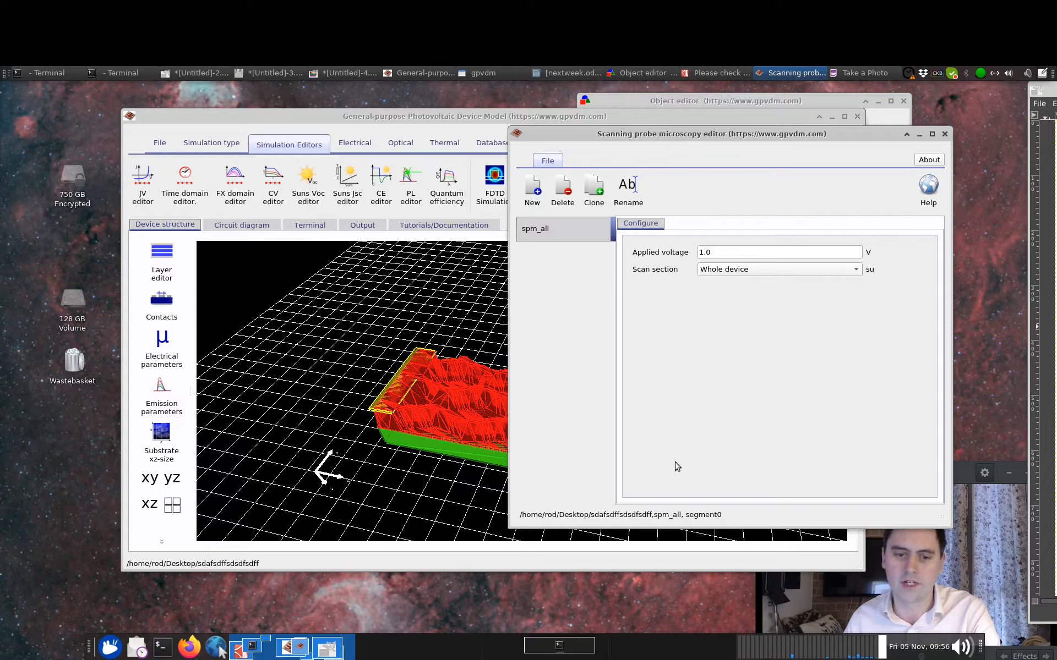
Try the Box section and x-Scan options for the scan section, leave it on Box section and close the editor.
{"action": "left_click", "coordinate": [744, 270]}
{"action": "left_click", "coordinate": [744, 282]}
{"action": "left_click", "coordinate": [743, 273]}
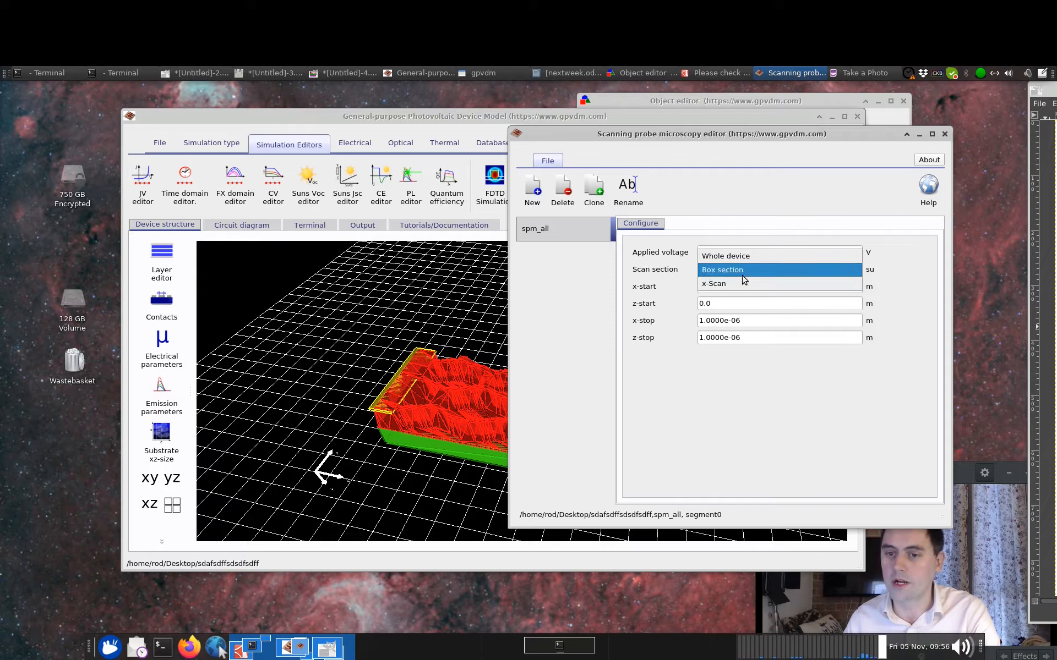
{"action": "left_click", "coordinate": [744, 282]}
{"action": "left_click", "coordinate": [744, 273]}
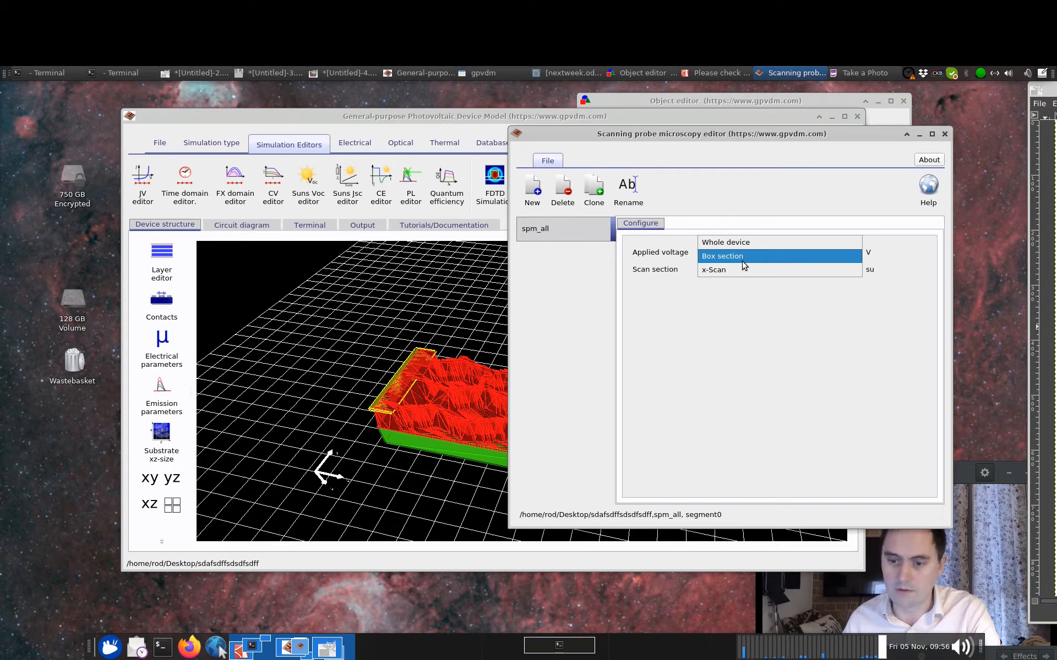
{"action": "left_click", "coordinate": [744, 257]}
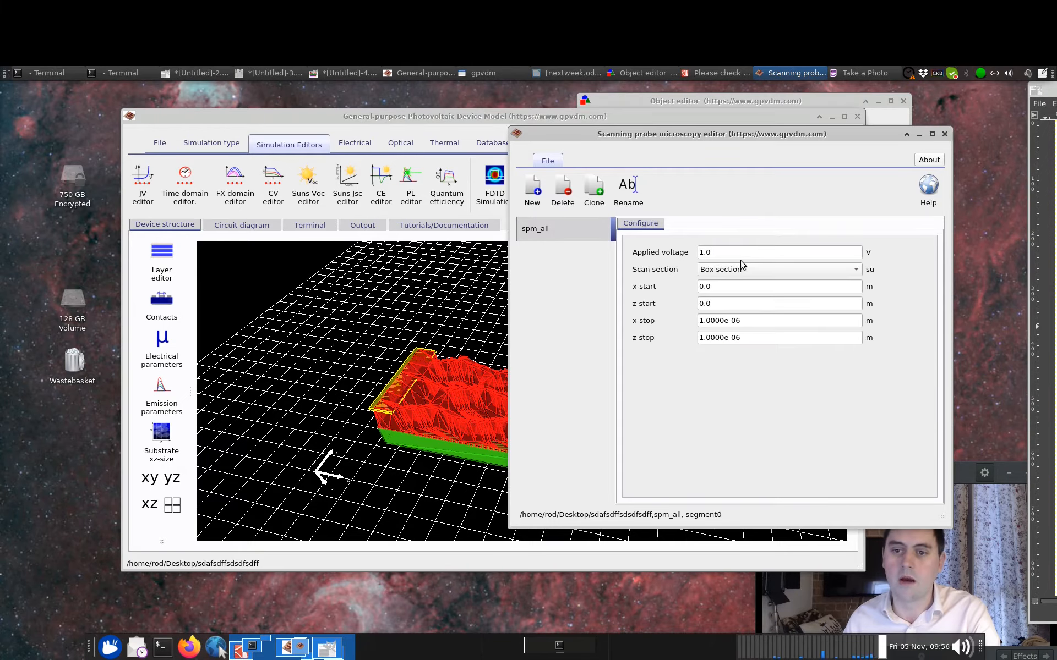
{"action": "left_click", "coordinate": [945, 134]}
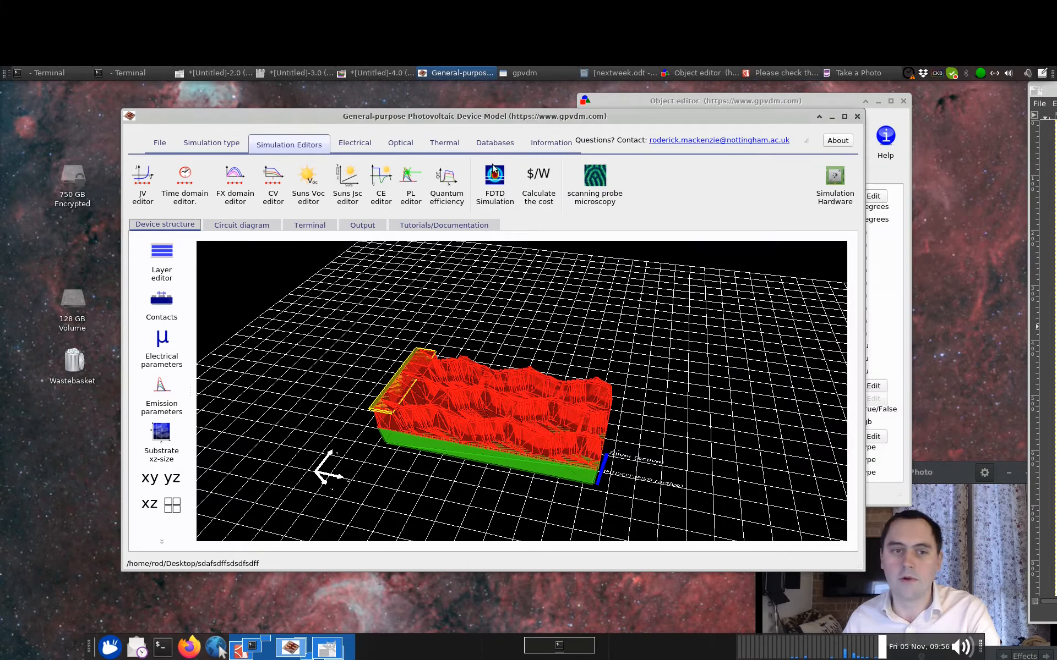
Run the scanning probe microscopy simulation, then check the circuit diagram, terminal and output files.
{"action": "left_click", "coordinate": [196, 142]}
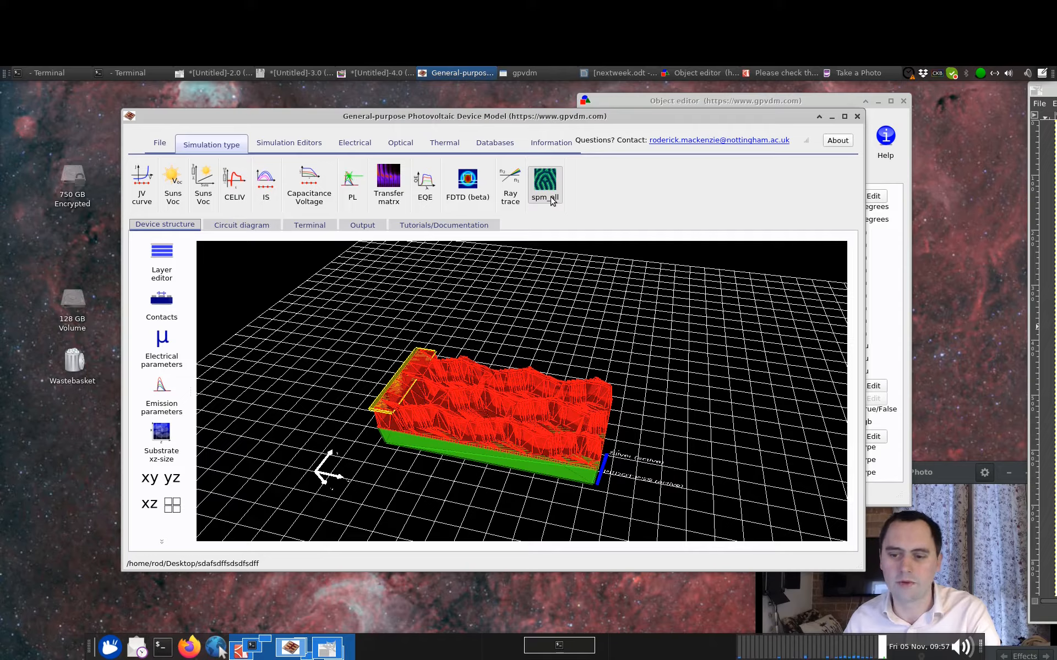
{"action": "left_click", "coordinate": [160, 143]}
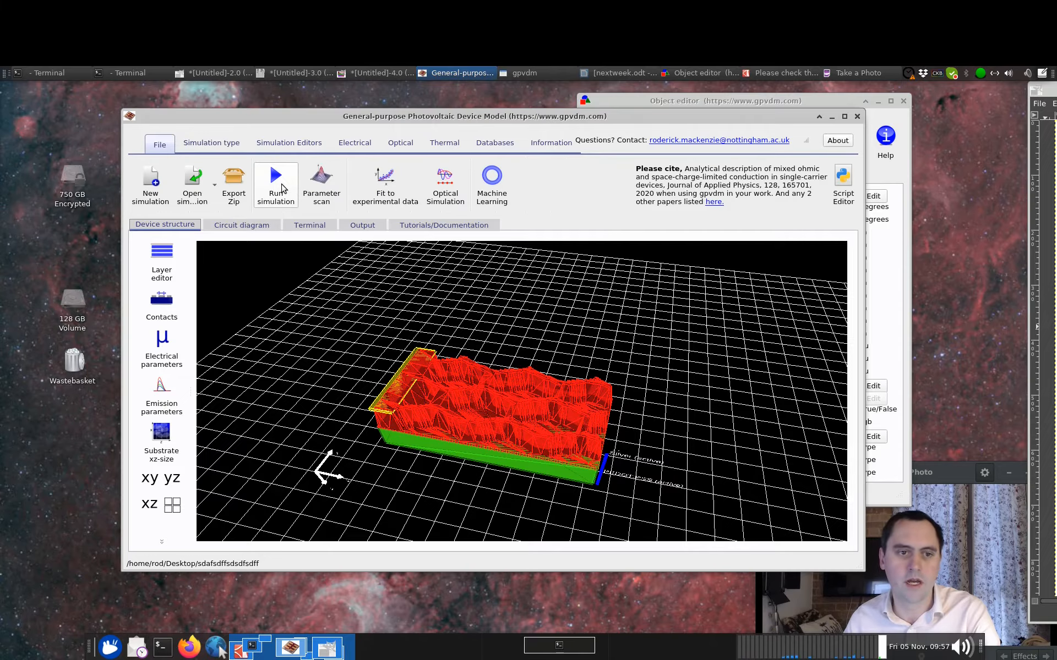
{"action": "left_click", "coordinate": [277, 184]}
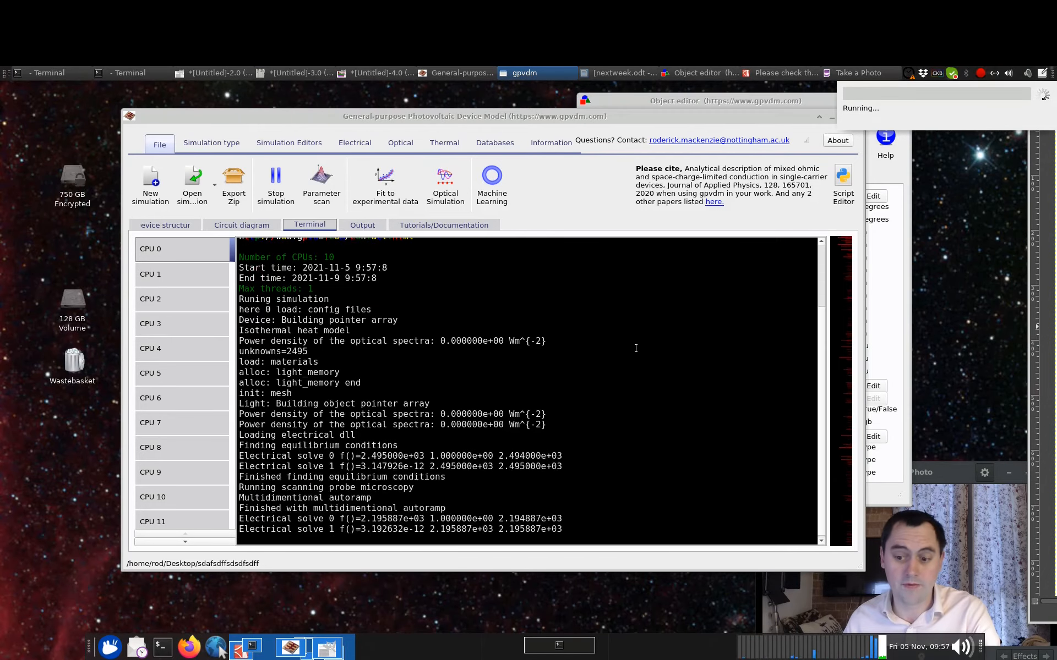
{"action": "left_click", "coordinate": [259, 230]}
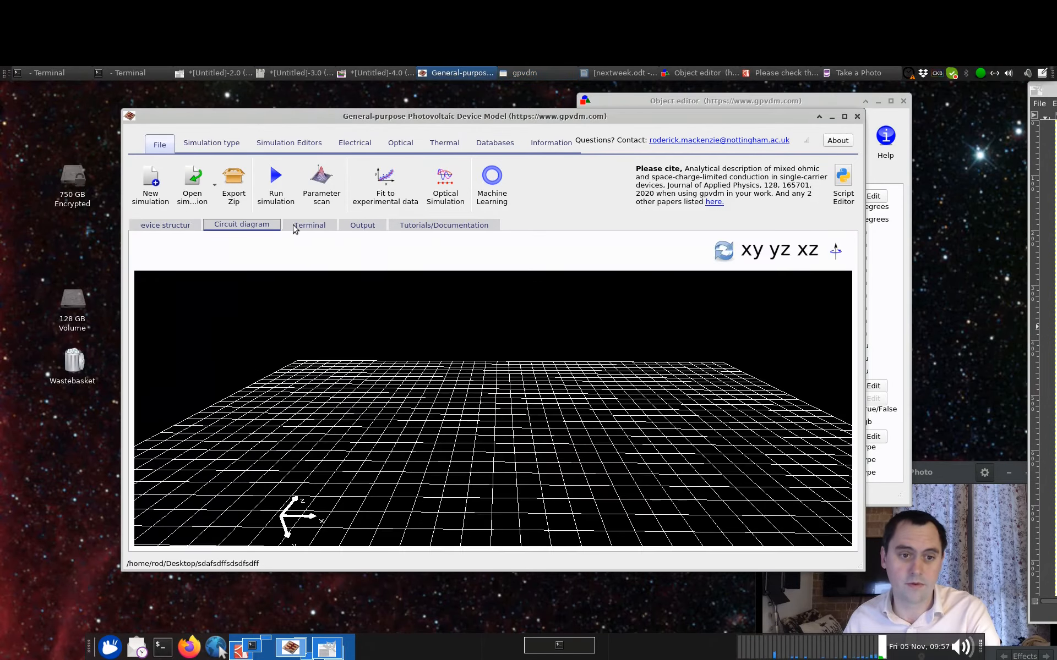
{"action": "left_click", "coordinate": [302, 227]}
{"action": "left_click", "coordinate": [361, 227]}
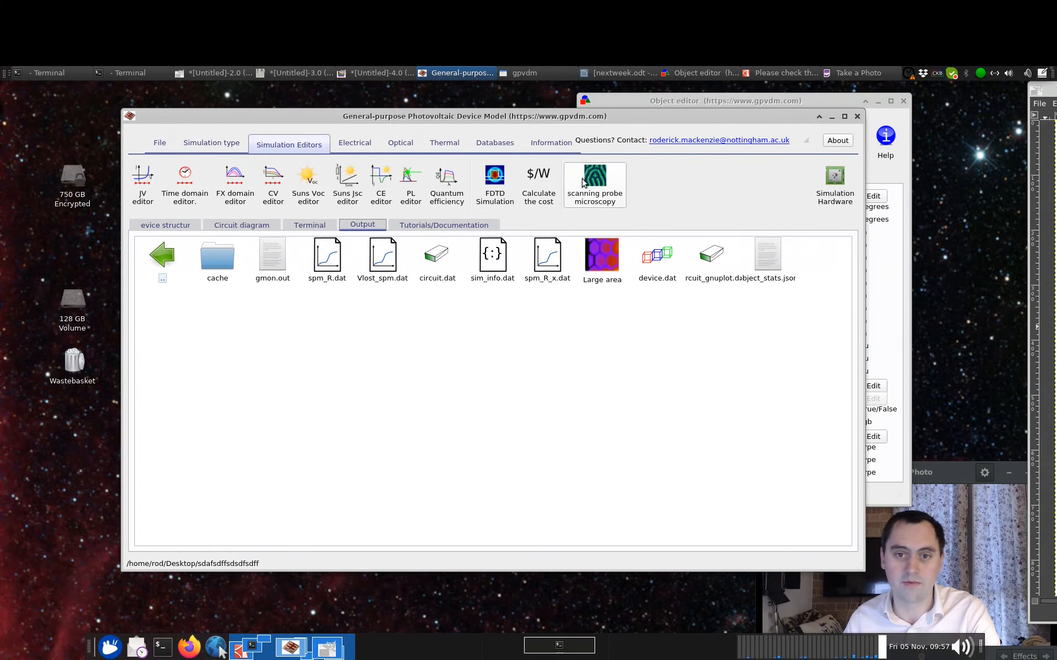
Set the scan section to Whole device in the scanning probe microscopy editor and close the editor.
{"action": "left_click", "coordinate": [594, 182]}
{"action": "left_click", "coordinate": [706, 268]}
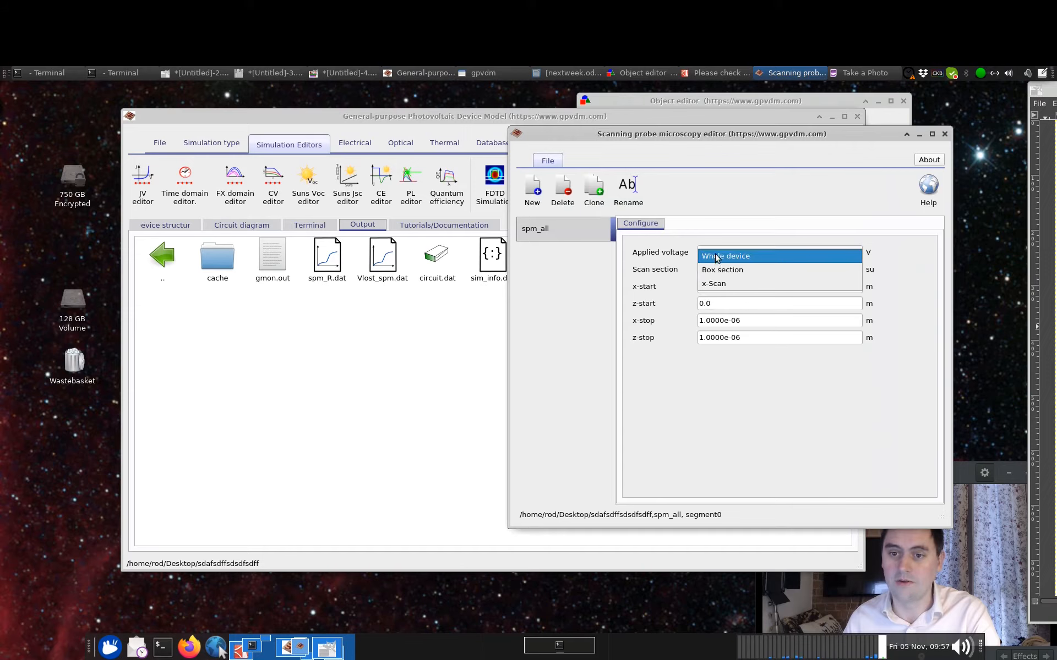
{"action": "left_click", "coordinate": [716, 252]}
{"action": "left_click", "coordinate": [772, 273]}
{"action": "left_click", "coordinate": [756, 282]}
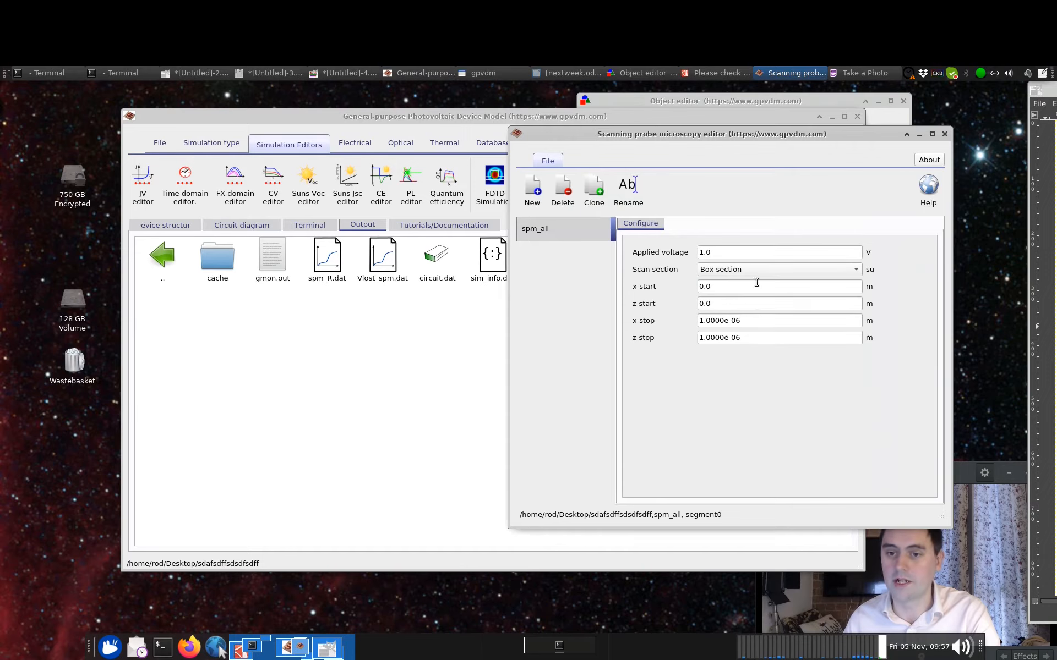
{"action": "left_click", "coordinate": [724, 274]}
{"action": "left_click", "coordinate": [721, 253]}
{"action": "left_click", "coordinate": [944, 134]}
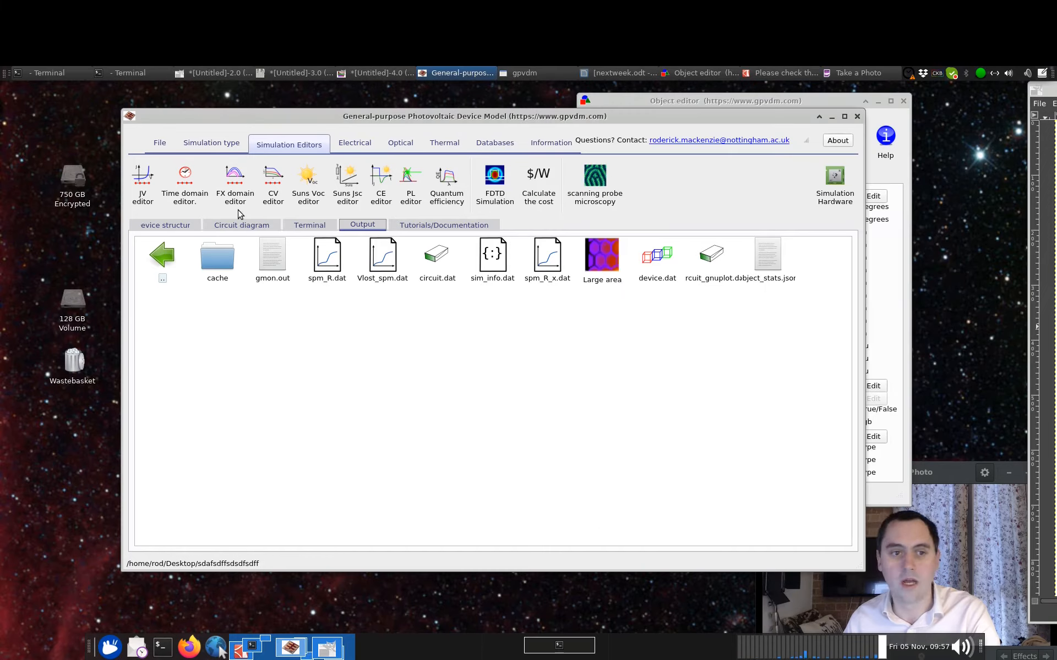
Rerun the simulation and plot the spm_R_x.dat output file, moving the plot window clear of the file list.
{"action": "left_click", "coordinate": [160, 143]}
{"action": "left_click", "coordinate": [290, 183]}
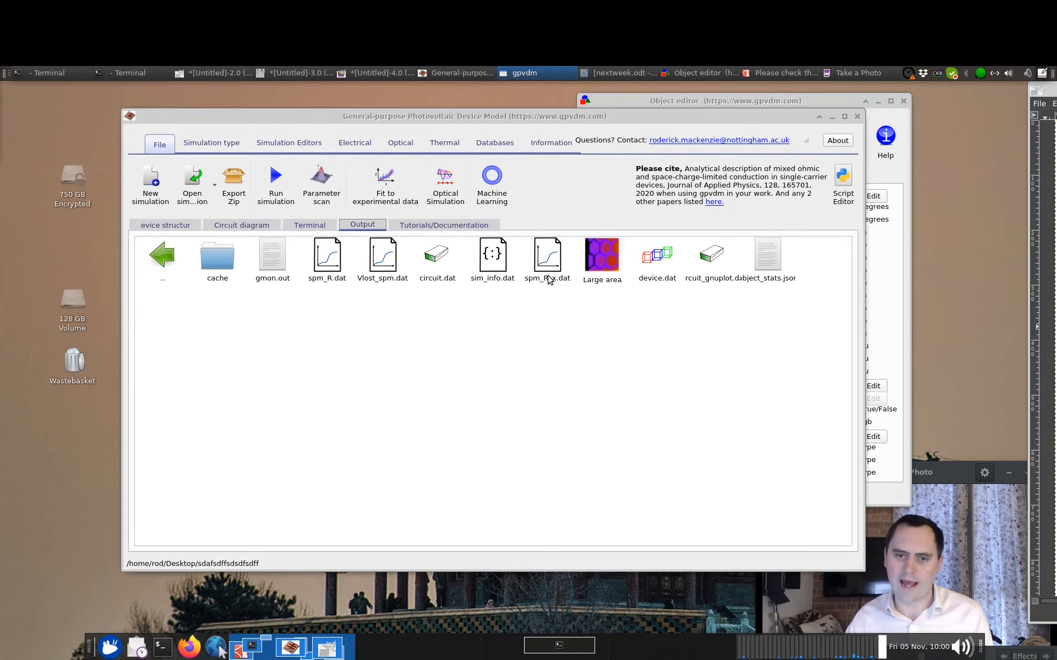
{"action": "left_click", "coordinate": [548, 280]}
{"action": "double_click", "coordinate": [548, 280]}
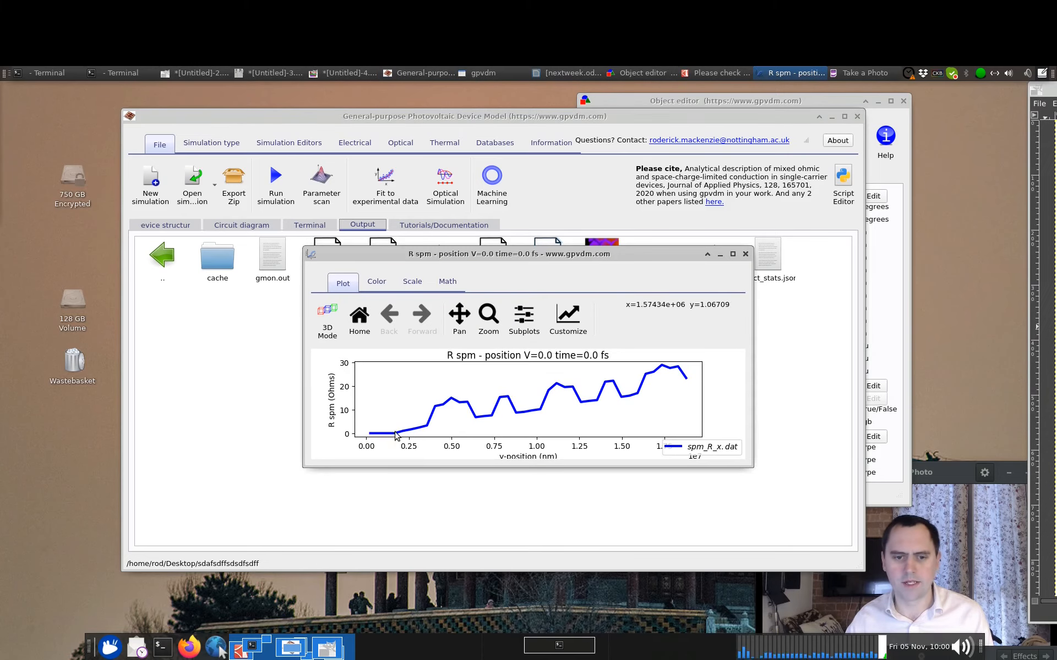
{"action": "left_click_drag", "start_coordinate": [651, 260], "coordinate": [633, 112]}
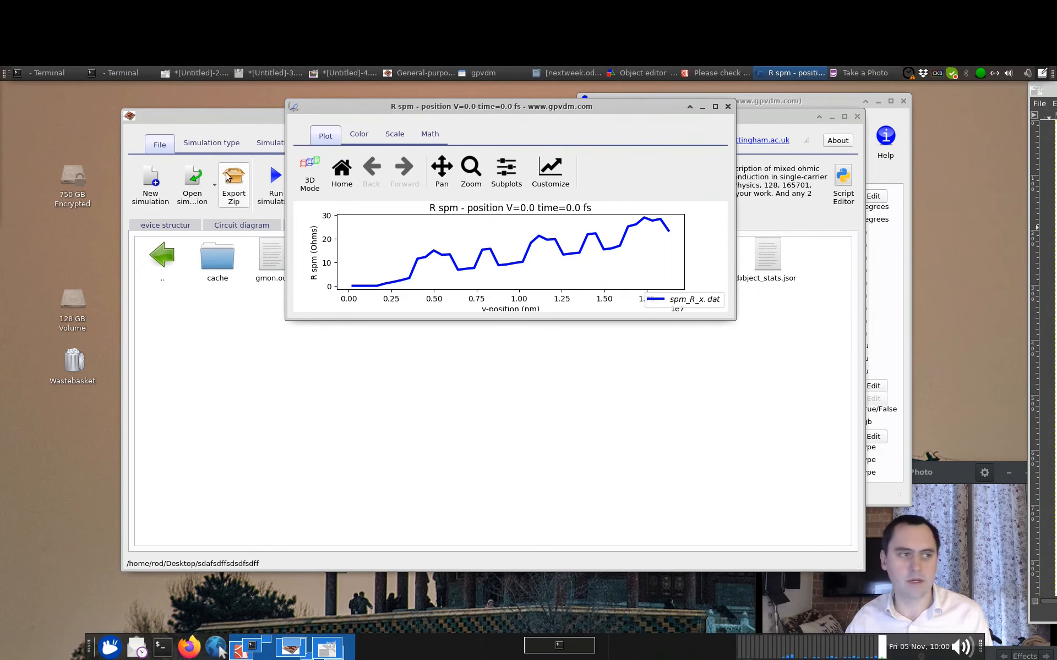
Bring back the GIMP window with the paper's Figure 3 and arrange it beside the resistance plot for comparison.
{"action": "left_click", "coordinate": [196, 73]}
{"action": "left_click", "coordinate": [196, 73]}
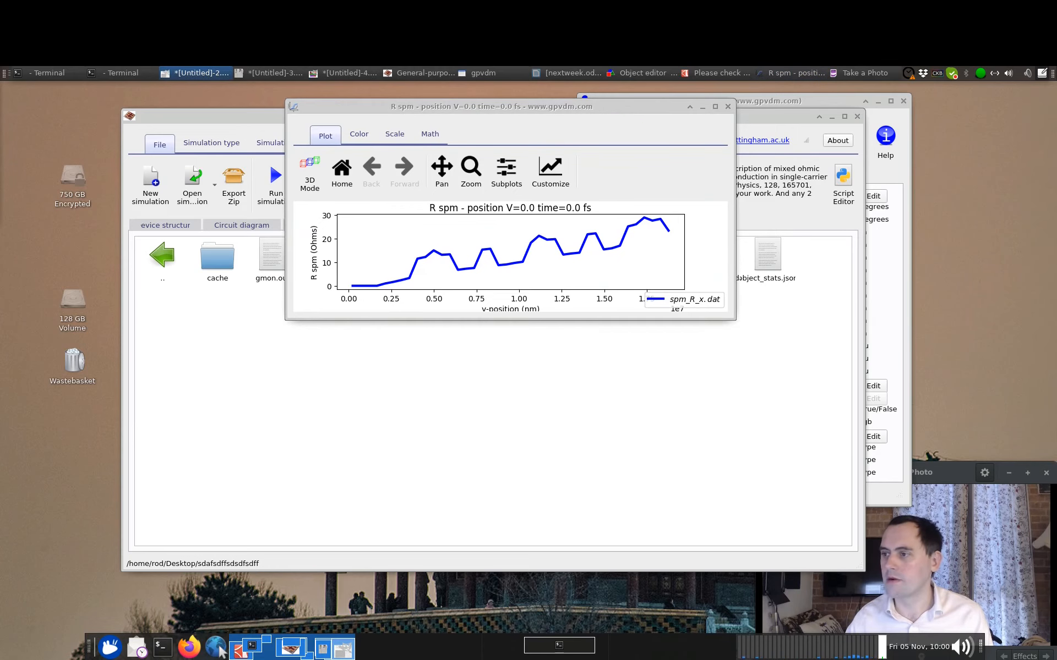
{"action": "left_click", "coordinate": [344, 73]}
{"action": "left_click_drag", "start_coordinate": [1051, 151], "coordinate": [380, 171]}
{"action": "left_click_drag", "start_coordinate": [460, 107], "coordinate": [636, 126]}
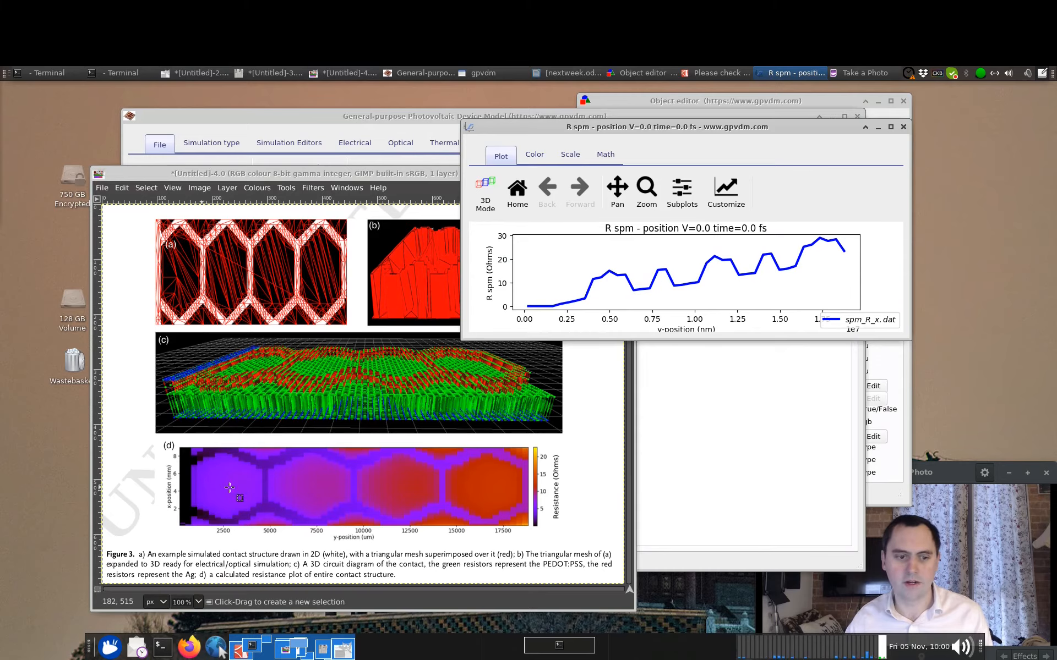